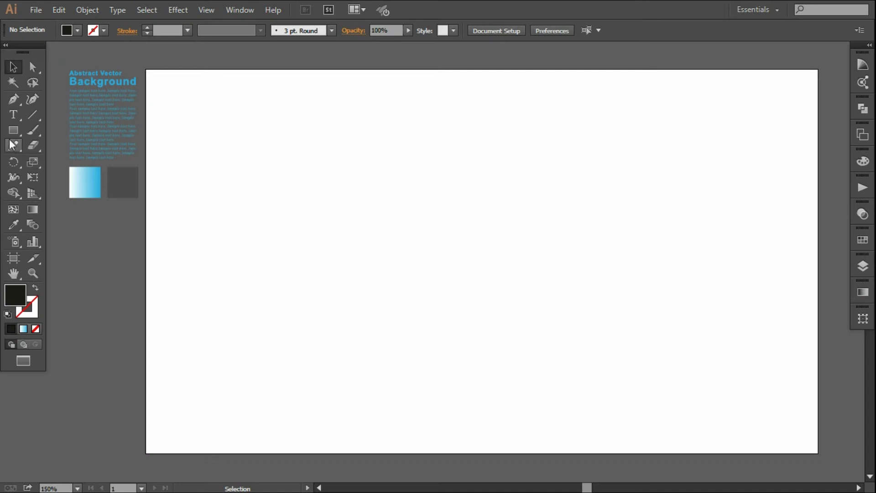
Draw a circle near the artboard's upper left and fill it with the sampled dark grey.
{"action": "left_click_drag", "start_coordinate": [14, 130], "coordinate": [60, 160]}
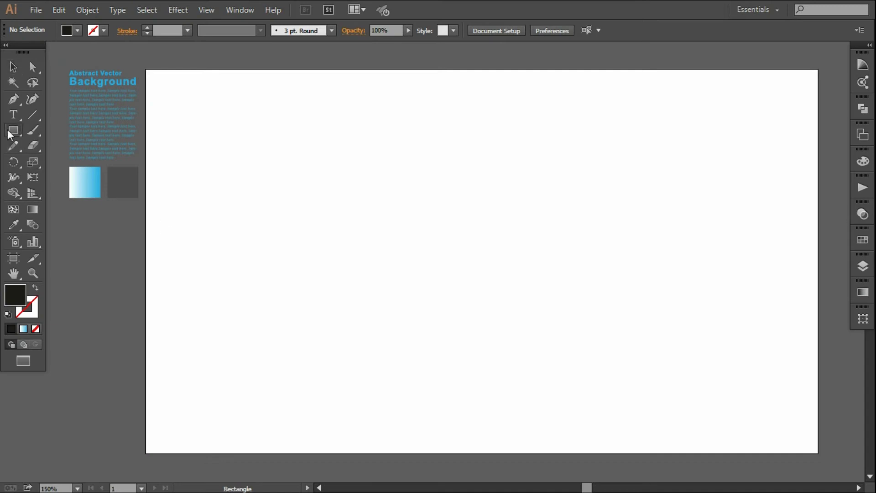
{"action": "left_click_drag", "start_coordinate": [204, 174], "coordinate": [241, 228]}
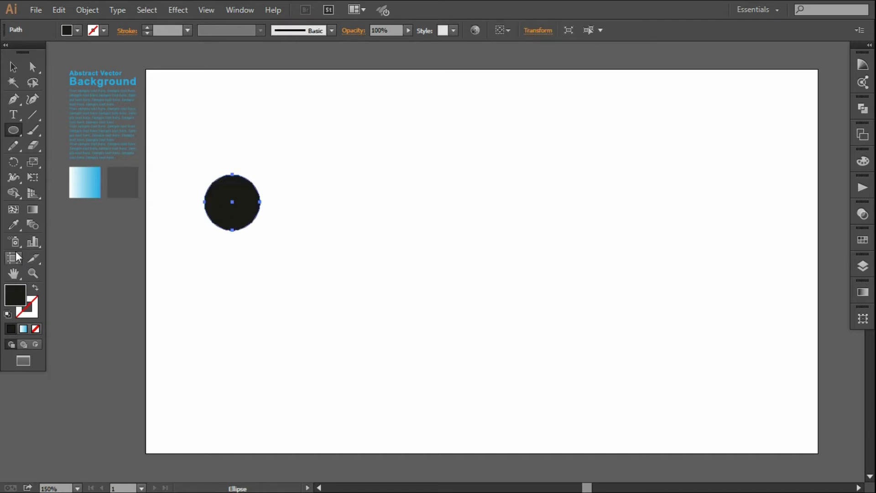
{"action": "left_click", "coordinate": [13, 224]}
{"action": "left_click", "coordinate": [113, 190]}
Copy the circle overlapping to its right and repeat with Ctrl+D into a long horizontal row.
{"action": "left_click", "coordinate": [13, 67]}
{"action": "left_click_drag", "start_coordinate": [227, 224], "coordinate": [265, 219]}
{"action": "key", "text": "ctrl+d"}
{"action": "key", "text": "ctrl+d"}
{"action": "key", "text": "ctrl+d"}
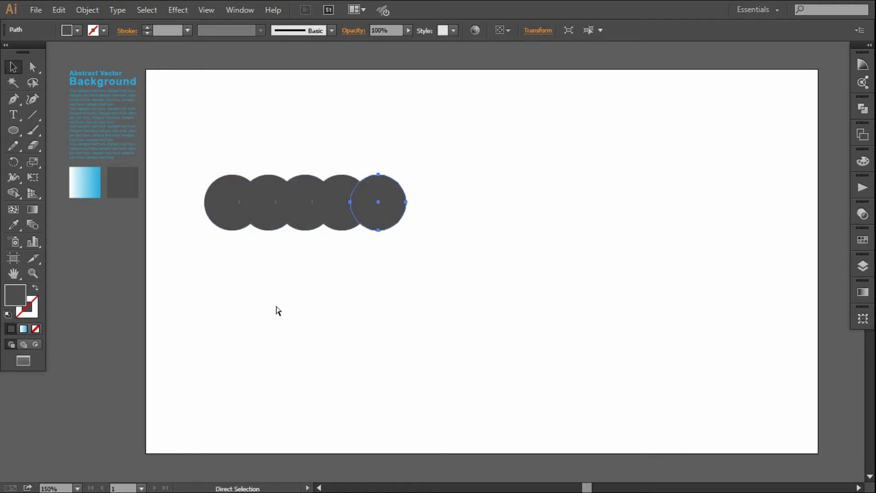
{"action": "key", "text": "ctrl+d"}
{"action": "key", "text": "ctrl+d"}
{"action": "key", "text": "ctrl+d"}
{"action": "key", "text": "ctrl+d"}
{"action": "key", "text": "ctrl+d"}
{"action": "key", "text": "ctrl+d"}
{"action": "key", "text": "ctrl+d"}
{"action": "key", "text": "ctrl+d"}
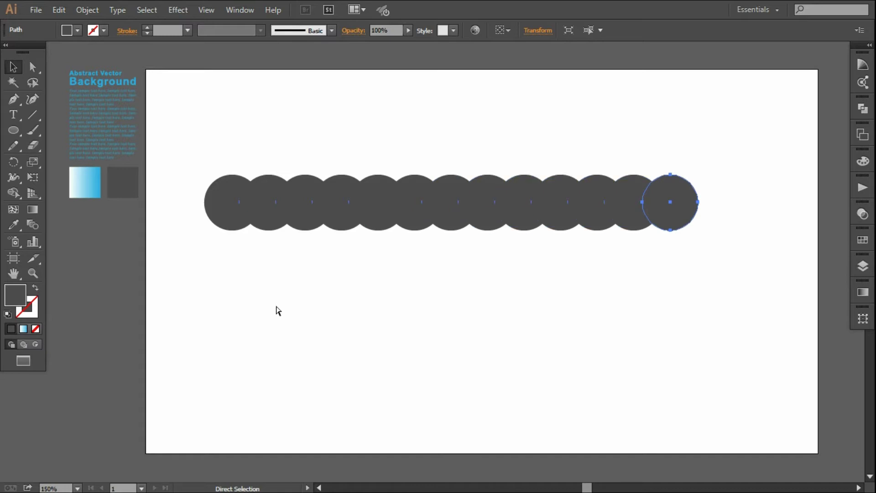
{"action": "key", "text": "ctrl+d"}
{"action": "key", "text": "ctrl+d"}
{"action": "key", "text": "ctrl+d"}
{"action": "key", "text": "v"}
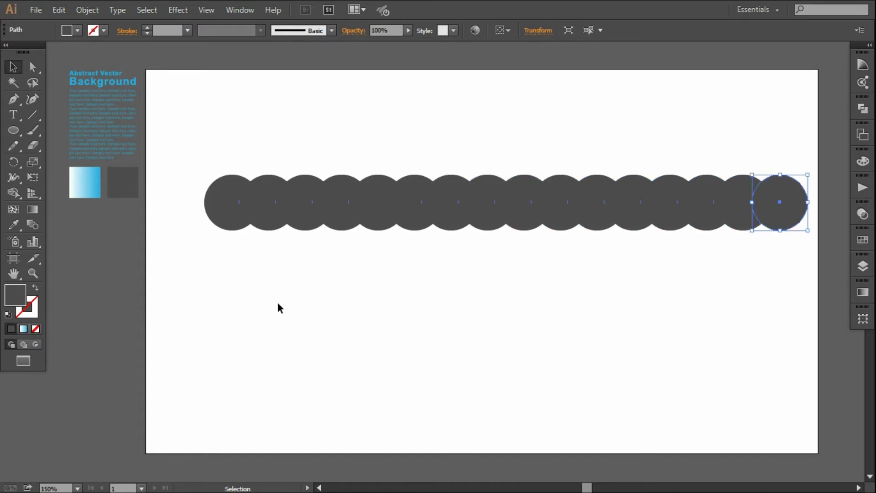
{"action": "left_click", "coordinate": [277, 302]}
Set the whole circle row to Overlay blend mode, then drag a copy of the row downward.
{"action": "mouse_move", "coordinate": [190, 171]}
{"action": "left_mouse_down"}
{"action": "mouse_move", "coordinate": [549, 255]}
{"action": "mouse_move", "coordinate": [803, 256]}
{"action": "left_mouse_up"}
{"action": "left_click", "coordinate": [856, 215]}
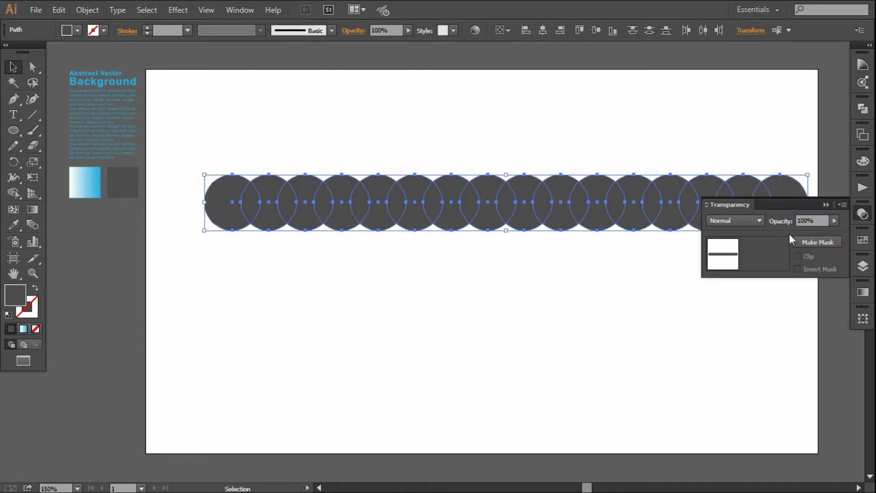
{"action": "left_click", "coordinate": [738, 221]}
{"action": "left_click", "coordinate": [729, 345]}
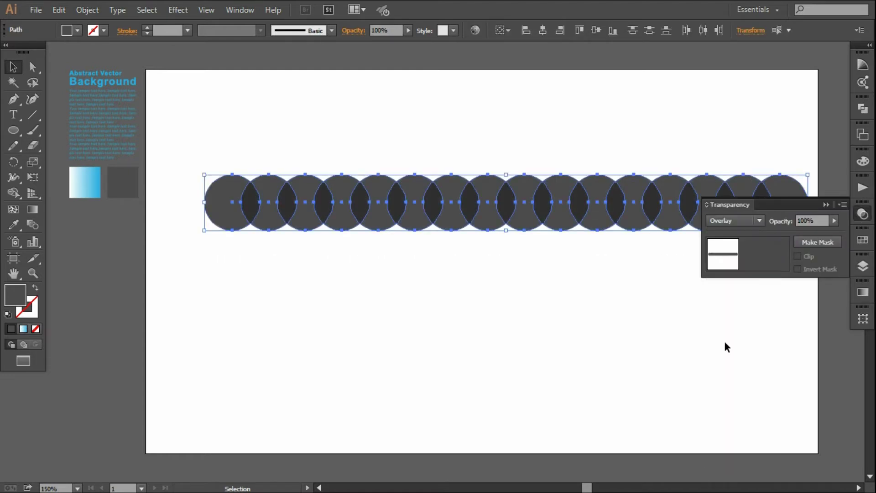
{"action": "left_click_drag", "start_coordinate": [525, 223], "coordinate": [523, 258]}
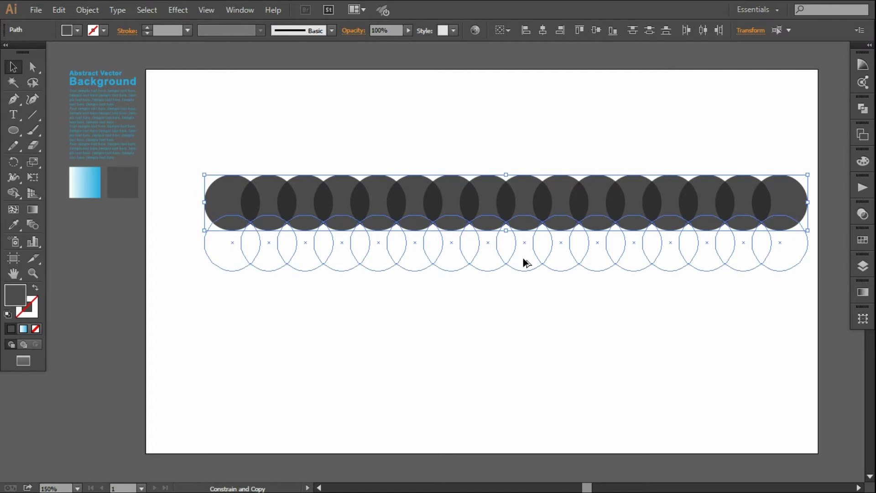
Place the copied row just below the first and repeat with Ctrl+D to build eight rows.
{"action": "left_click_drag", "start_coordinate": [523, 257], "coordinate": [525, 256]}
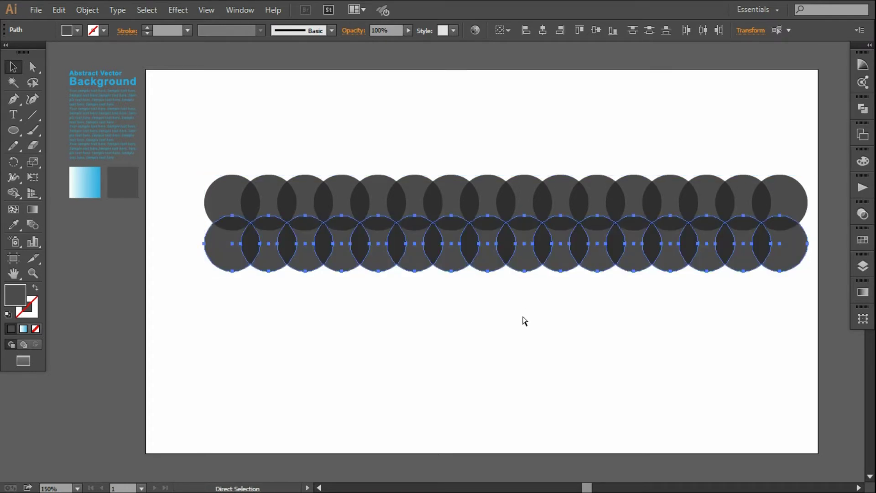
{"action": "key", "text": "ctrl+d"}
{"action": "key", "text": "ctrl+d"}
{"action": "key", "text": "ctrl+d"}
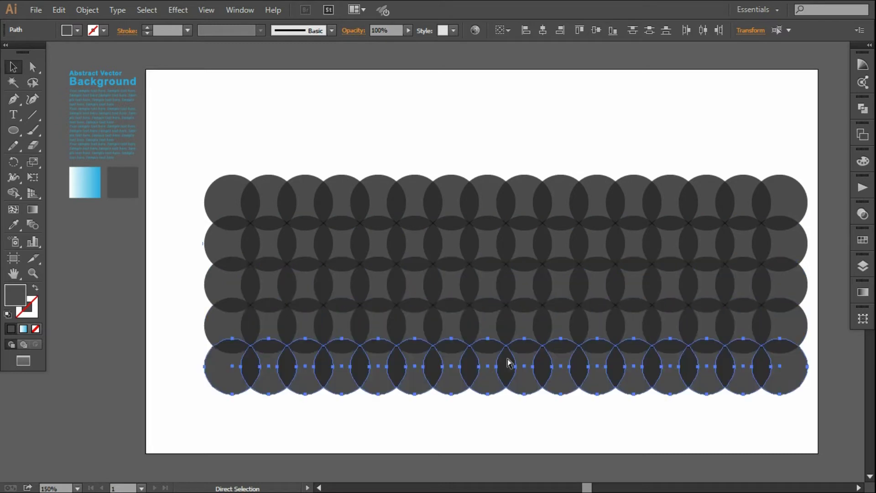
{"action": "key", "text": "ctrl+d"}
{"action": "key", "text": "ctrl+d"}
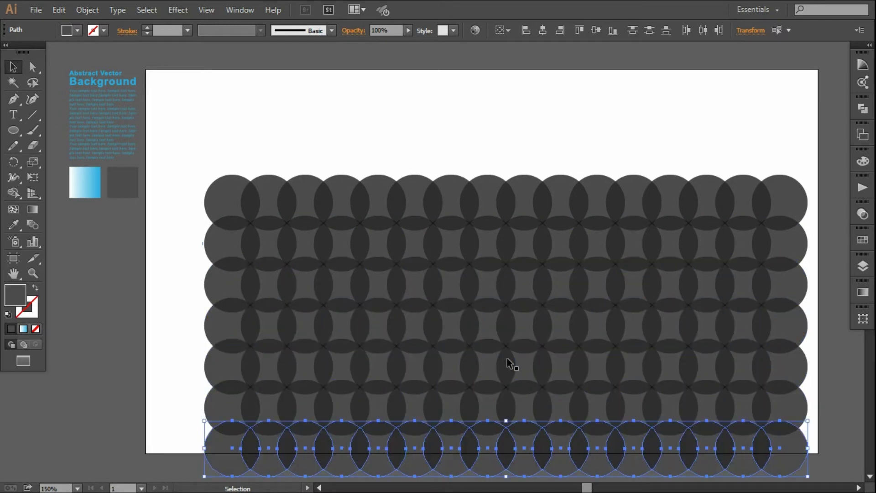
{"action": "key", "text": "ctrl+minus"}
{"action": "left_click_drag", "start_coordinate": [507, 358], "coordinate": [499, 332]}
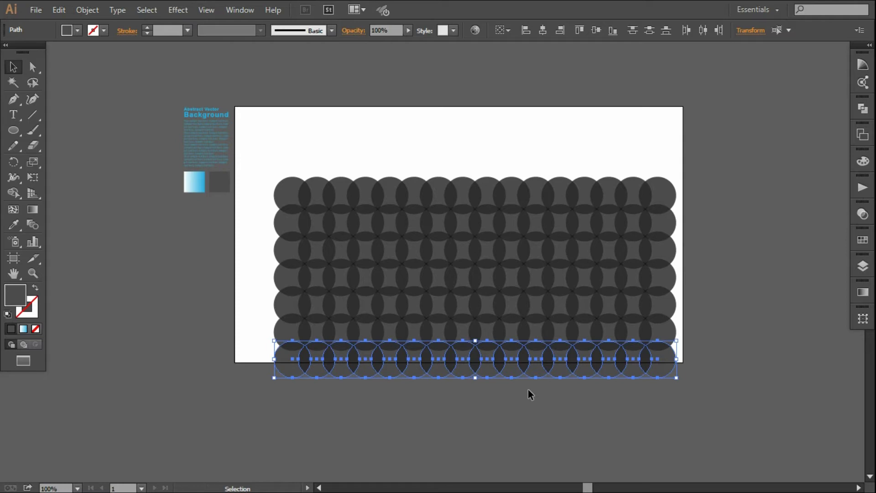
Select the entire circle grid and move it up to sit within the artboard.
{"action": "left_click", "coordinate": [526, 445]}
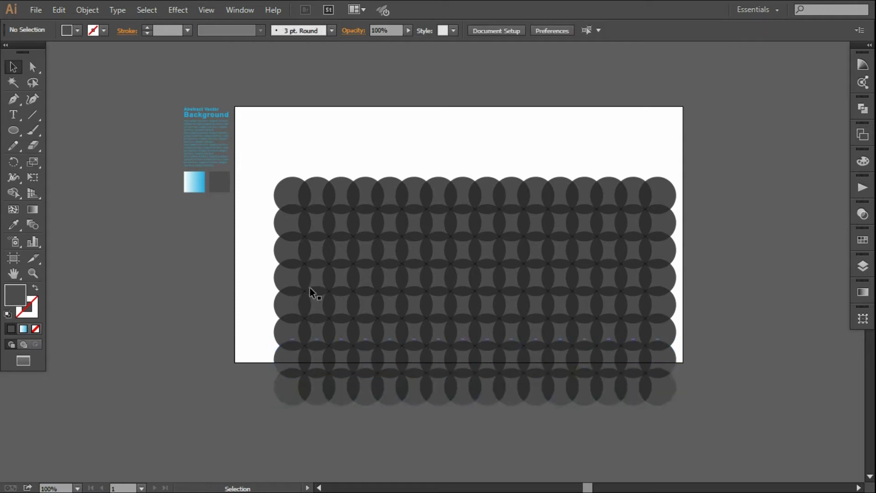
{"action": "left_click_drag", "start_coordinate": [261, 184], "coordinate": [658, 397]}
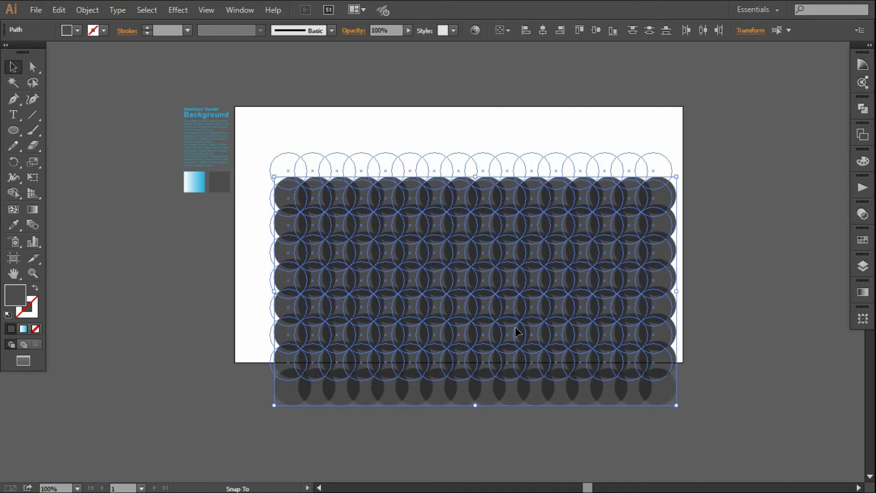
{"action": "left_click_drag", "start_coordinate": [516, 326], "coordinate": [511, 297]}
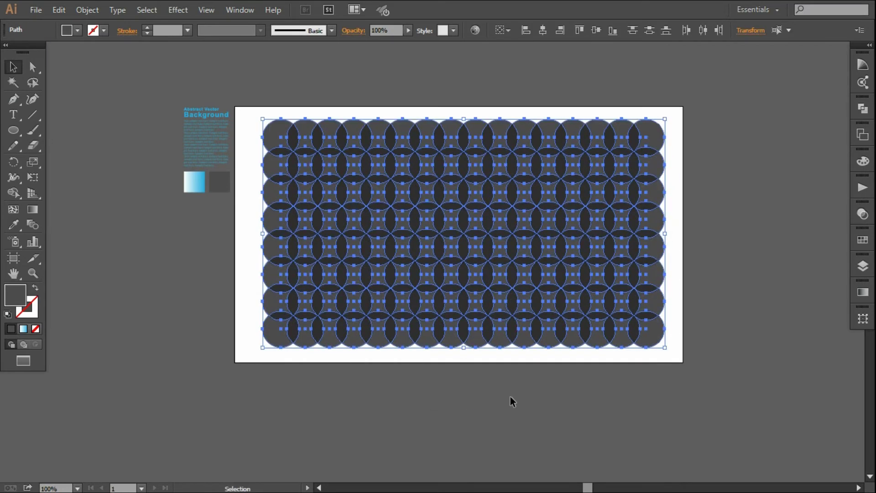
{"action": "key", "text": "ctrl+equal"}
{"action": "left_click_drag", "start_coordinate": [481, 294], "coordinate": [480, 319]}
Apply Pucker & Bloat at -27% to the circle grid, then expand its appearance into paths.
{"action": "left_click", "coordinate": [178, 10]}
{"action": "mouse_move", "coordinate": [217, 114]}
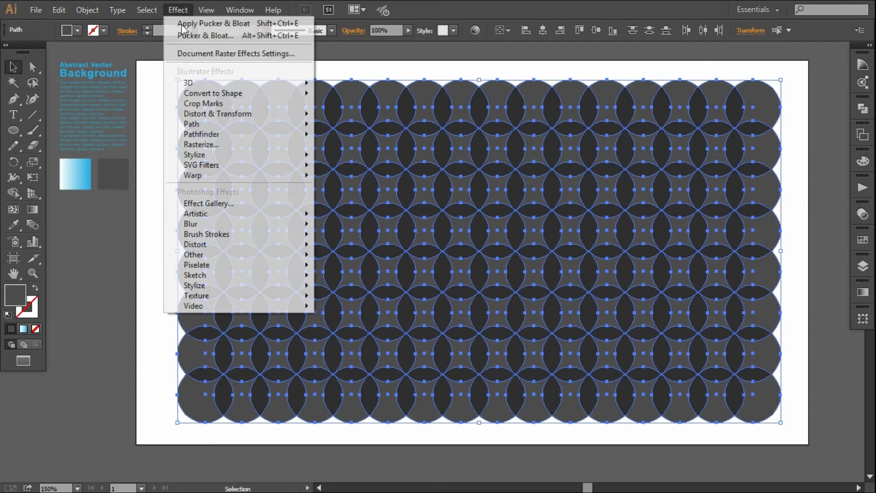
{"action": "left_click", "coordinate": [365, 133]}
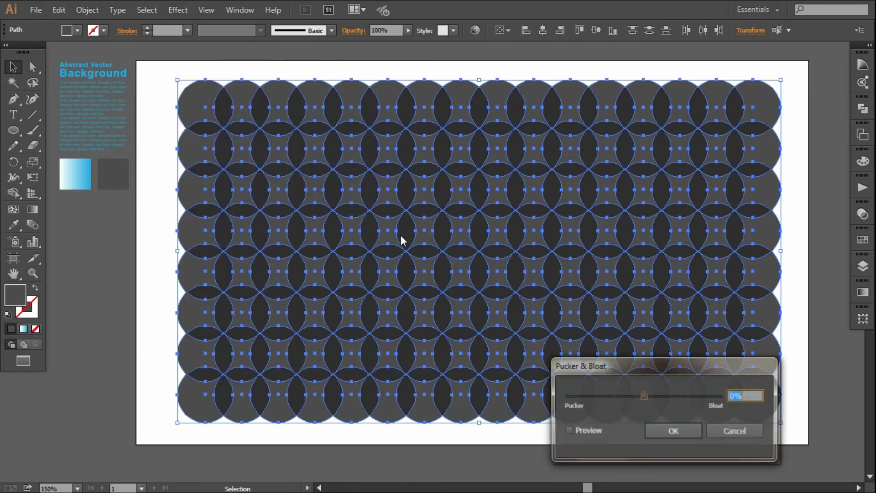
{"action": "left_click", "coordinate": [587, 434]}
{"action": "left_click_drag", "start_coordinate": [642, 399], "coordinate": [631, 398]}
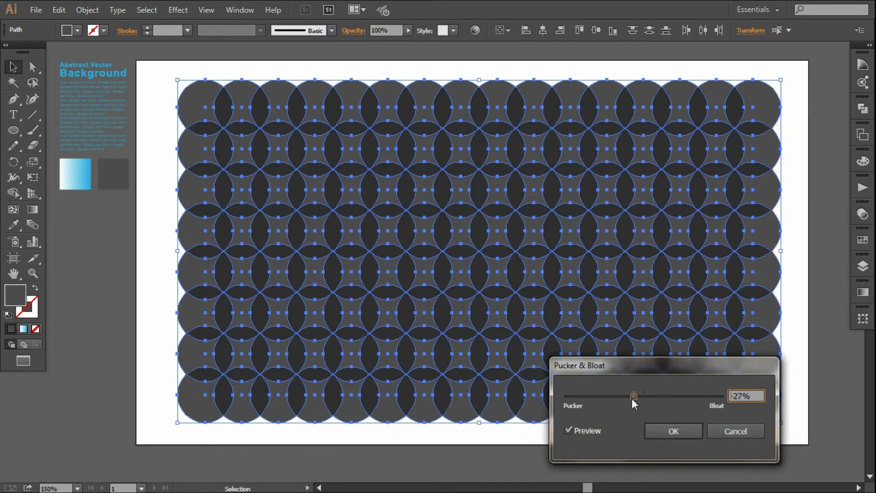
{"action": "left_click", "coordinate": [674, 435]}
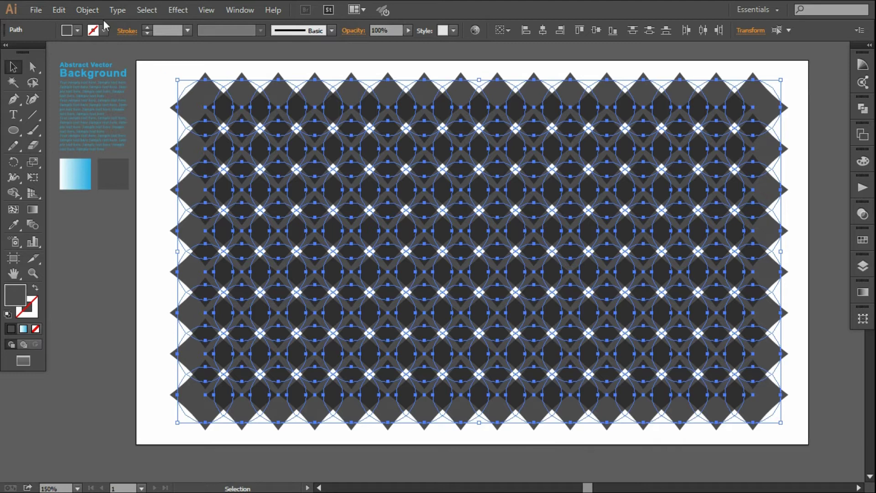
{"action": "left_click", "coordinate": [87, 9]}
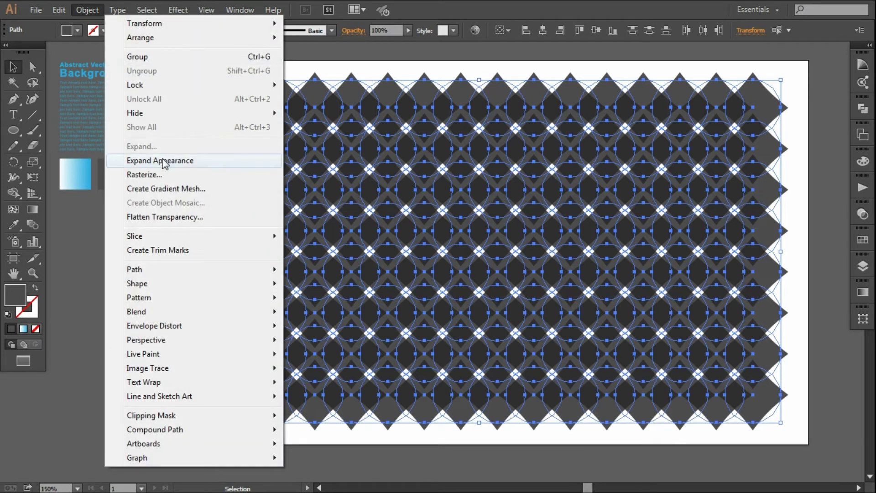
{"action": "left_click", "coordinate": [163, 162]}
Draw a rectangle over the lattice and stretch its edges to about 589 by 323 px.
{"action": "left_click", "coordinate": [143, 225]}
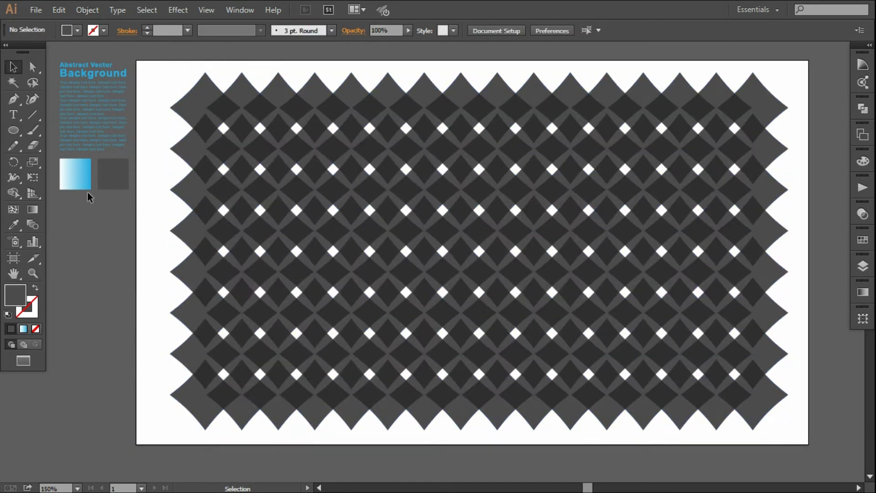
{"action": "left_click_drag", "start_coordinate": [13, 130], "coordinate": [51, 130]}
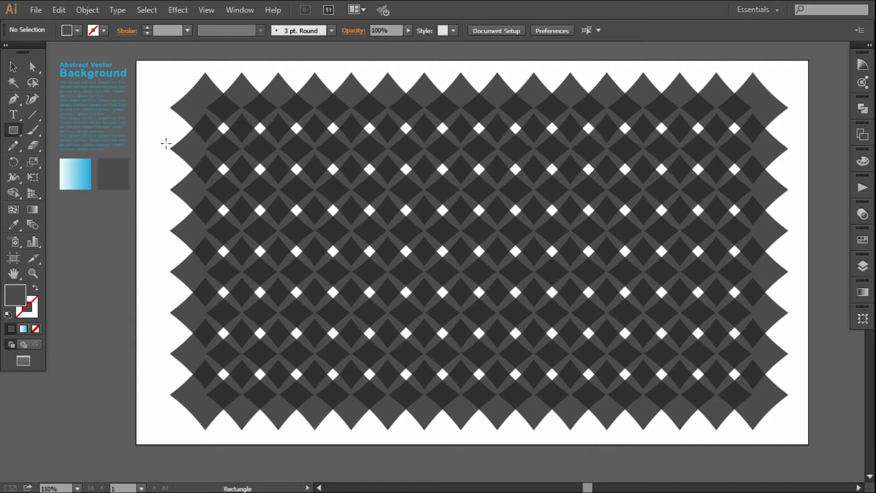
{"action": "left_click_drag", "start_coordinate": [200, 105], "coordinate": [761, 398]}
{"action": "left_click", "coordinate": [10, 72]}
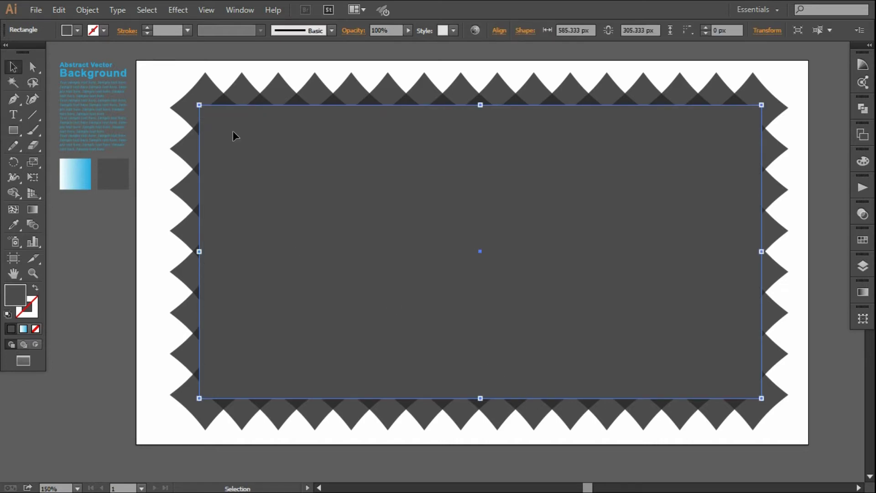
{"action": "left_click_drag", "start_coordinate": [482, 106], "coordinate": [482, 96]}
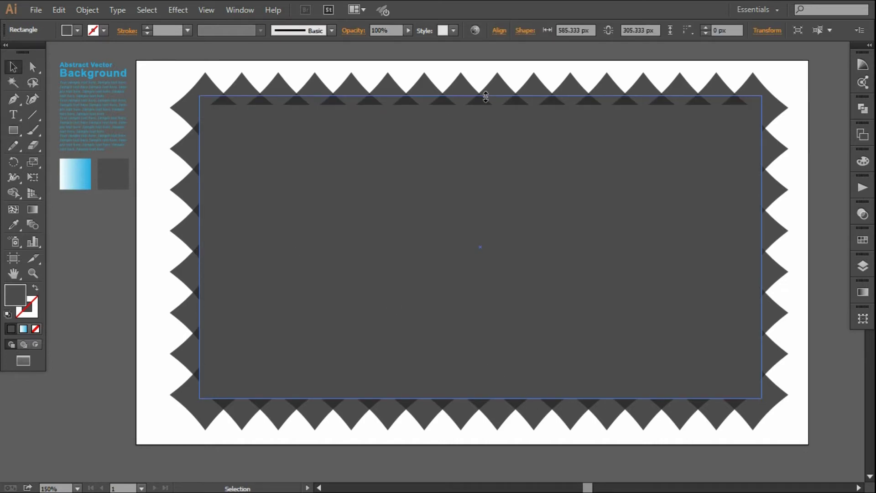
{"action": "left_click_drag", "start_coordinate": [199, 247], "coordinate": [196, 246]}
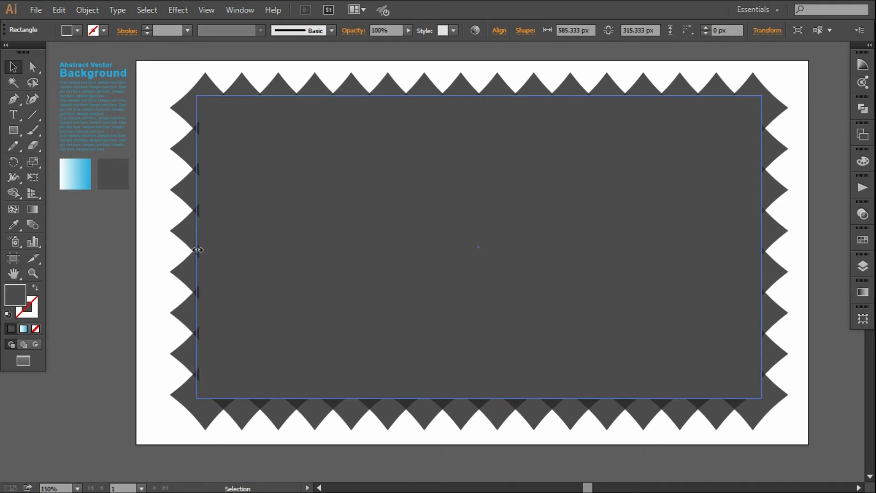
{"action": "left_click_drag", "start_coordinate": [479, 399], "coordinate": [479, 405]}
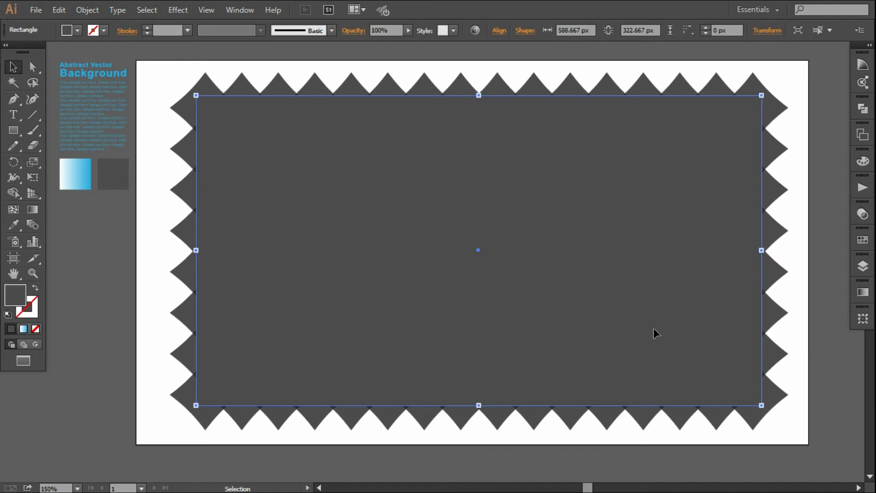
{"action": "left_click_drag", "start_coordinate": [762, 251], "coordinate": [762, 250]}
Fill the rectangle with the white-to-blue gradient and move its midpoint to about 58%.
{"action": "left_click", "coordinate": [13, 224]}
{"action": "left_click", "coordinate": [86, 187]}
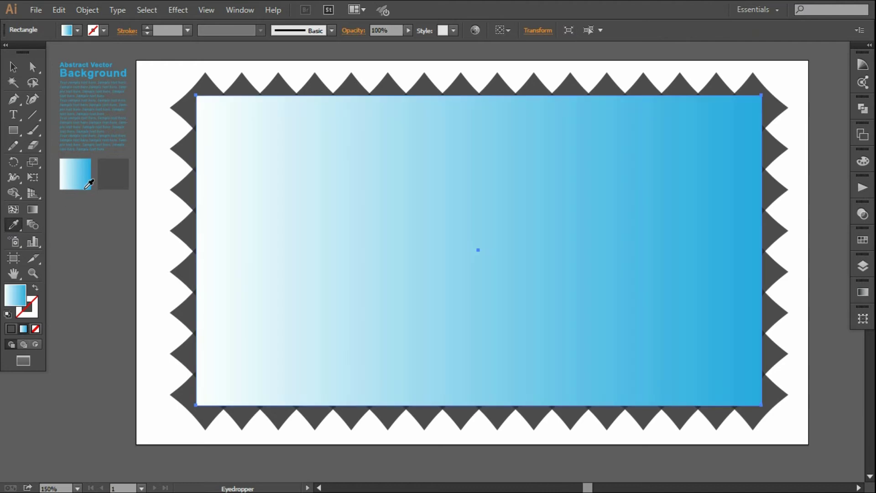
{"action": "left_click", "coordinate": [863, 292]}
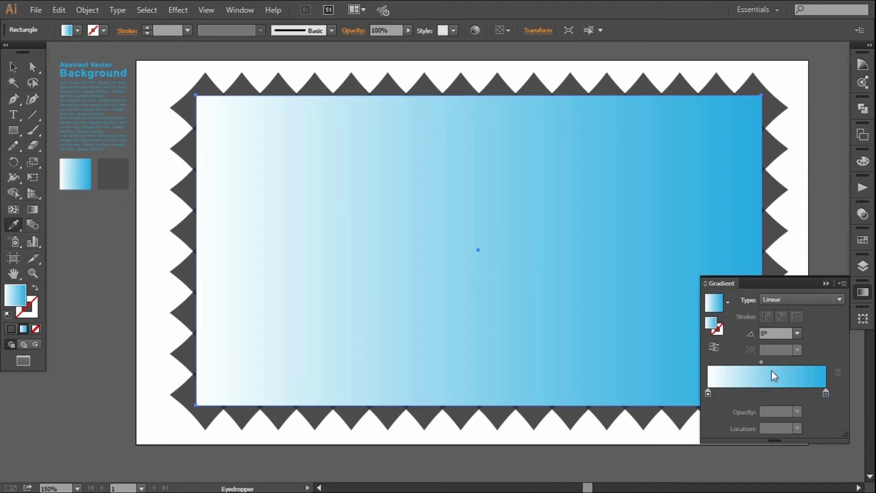
{"action": "left_click_drag", "start_coordinate": [761, 363], "coordinate": [765, 362]}
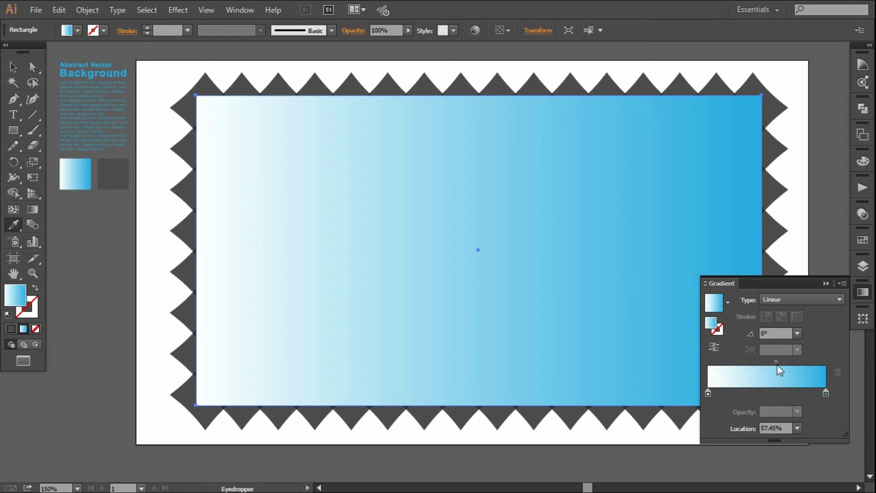
{"action": "left_click_drag", "start_coordinate": [777, 365], "coordinate": [779, 365]}
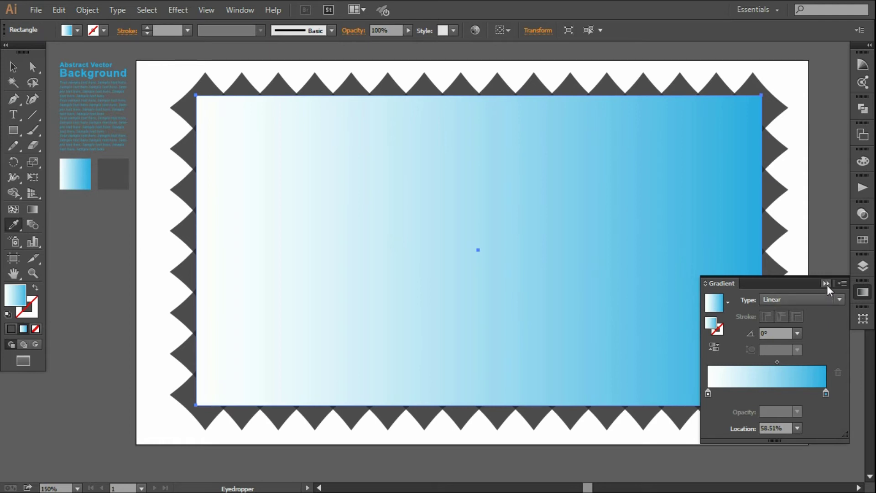
{"action": "left_click", "coordinate": [826, 283]}
{"action": "left_click", "coordinate": [13, 66]}
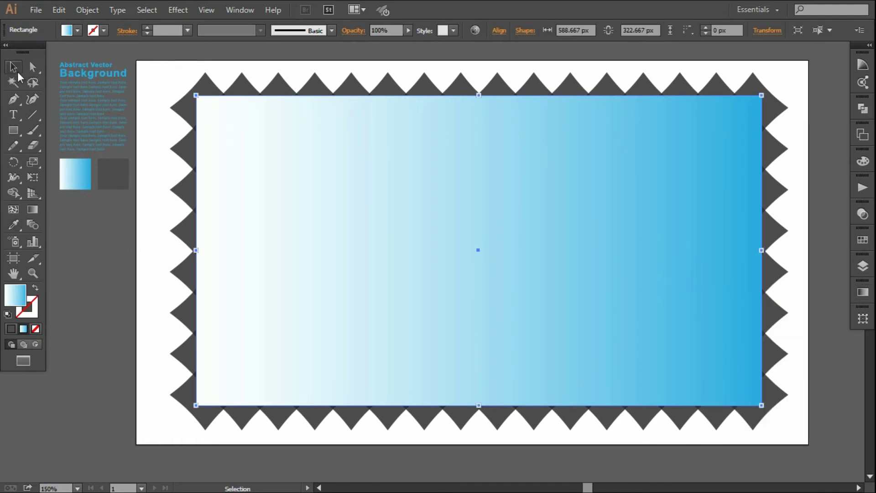
Copy the gradient rectangle in place using a zero-offset Move, then send the copy to back.
{"action": "left_click", "coordinate": [93, 265]}
{"action": "left_click", "coordinate": [290, 319]}
{"action": "left_click", "coordinate": [83, 10]}
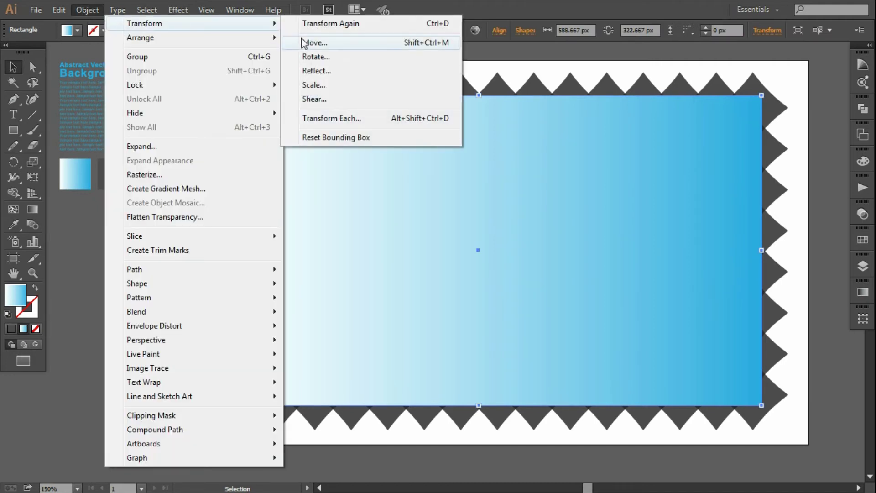
{"action": "left_click", "coordinate": [304, 42]}
{"action": "key", "text": "Tab"}
{"action": "type", "text": "0"}
{"action": "key", "text": "Tab"}
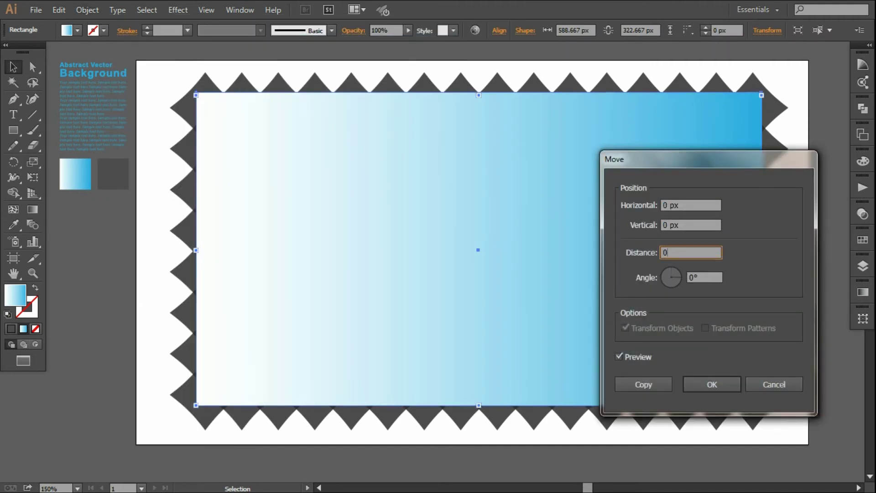
{"action": "key", "text": "Tab"}
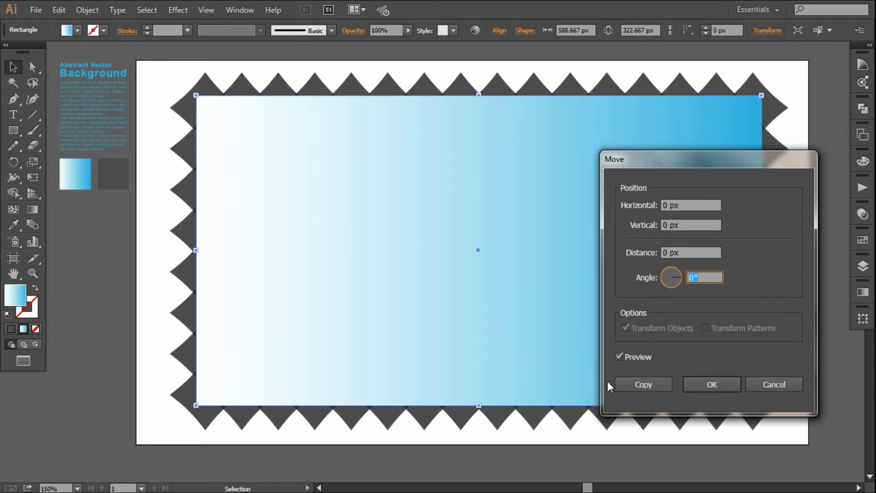
{"action": "left_click", "coordinate": [618, 383]}
{"action": "right_click", "coordinate": [289, 241]}
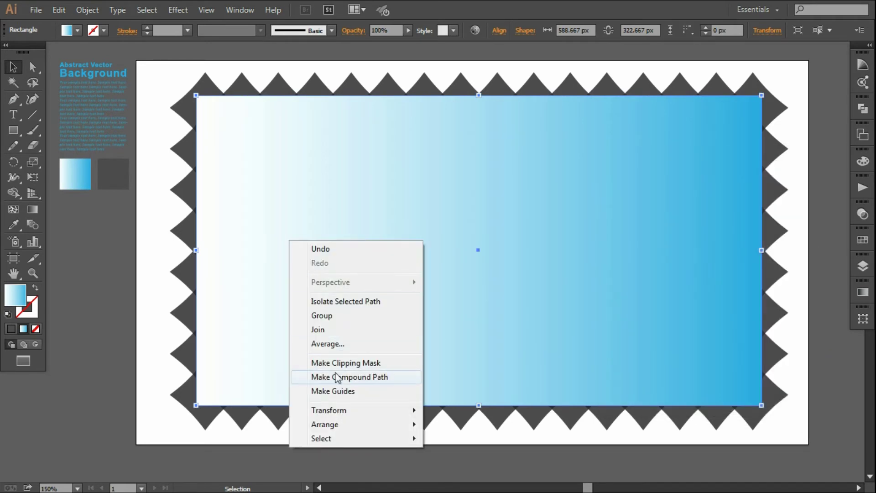
{"action": "left_click", "coordinate": [453, 406]}
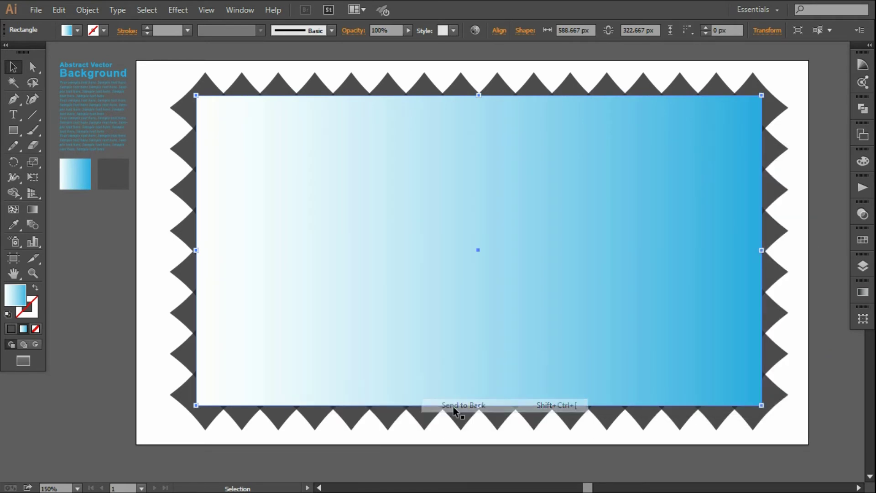
Lock the bottom gradient rectangle in Layers and marquee-select the lattice groups and border rectangle.
{"action": "left_click", "coordinate": [861, 270]}
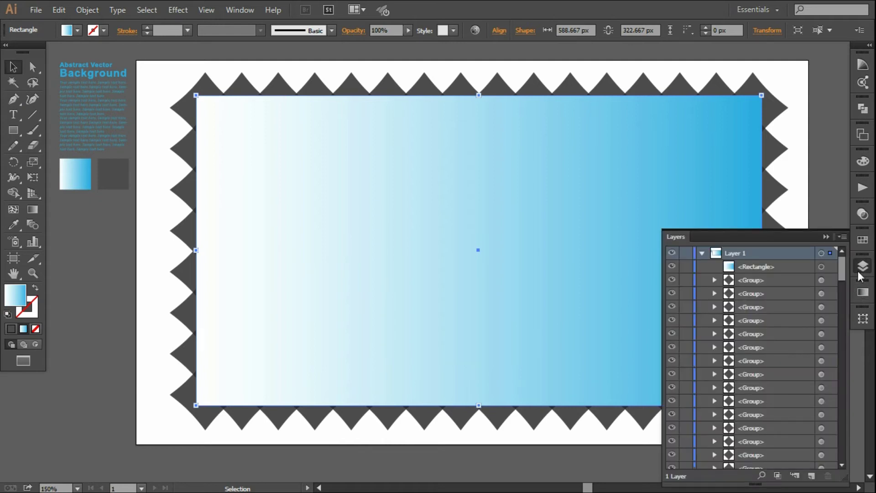
{"action": "left_click_drag", "start_coordinate": [842, 272], "coordinate": [827, 472]}
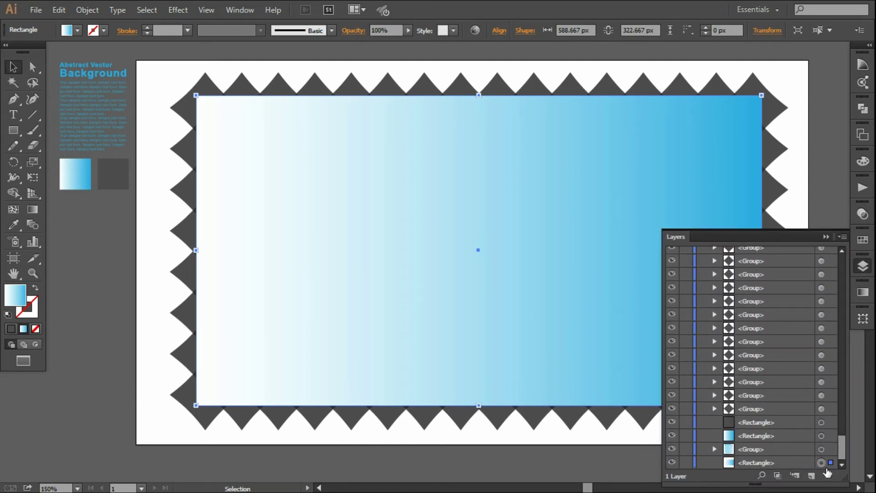
{"action": "left_click", "coordinate": [685, 463]}
{"action": "left_click_drag", "start_coordinate": [840, 440], "coordinate": [845, 250]}
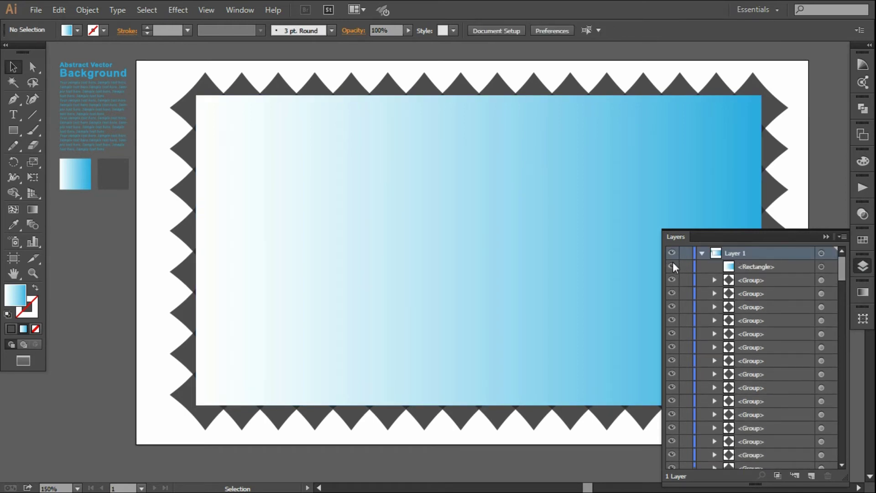
{"action": "key", "text": "ctrl+minus"}
{"action": "key", "text": "ctrl+minus"}
{"action": "left_click_drag", "start_coordinate": [311, 169], "coordinate": [595, 347]}
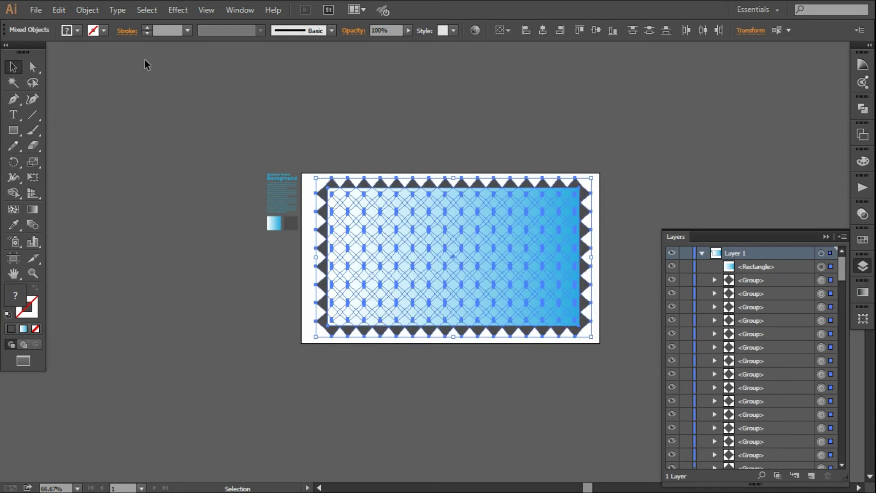
Make a clipping mask so the lattice is confined to the top gradient rectangle.
{"action": "left_click", "coordinate": [85, 11]}
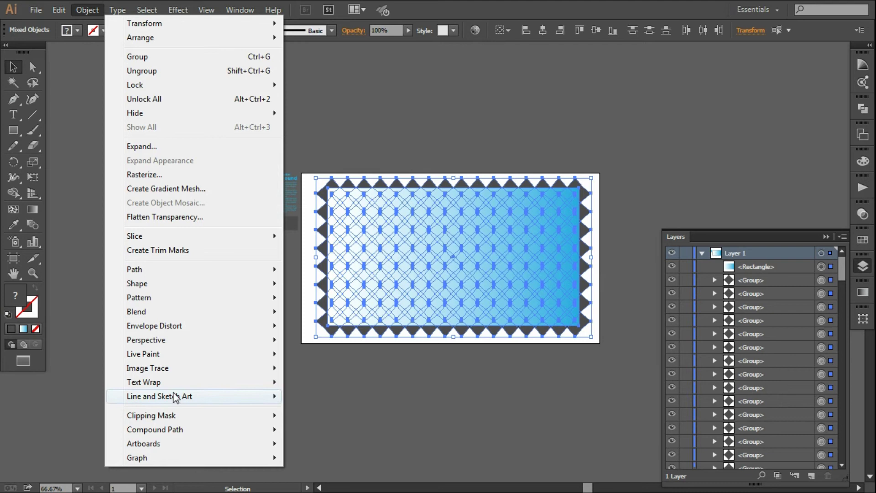
{"action": "mouse_move", "coordinate": [152, 415]}
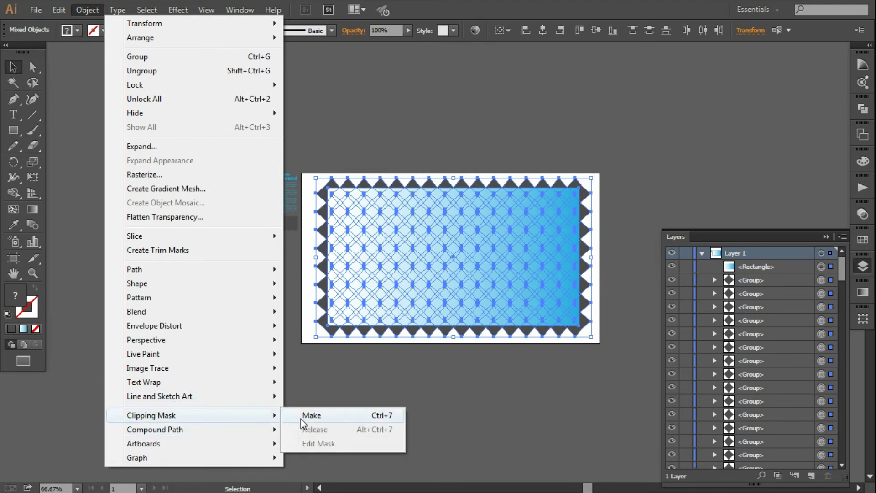
{"action": "left_click", "coordinate": [301, 420]}
{"action": "left_click", "coordinate": [475, 402]}
Zoom in to inspect the clipped artwork's top-left corner, then return to the full artboard view.
{"action": "key", "text": "ctrl+1"}
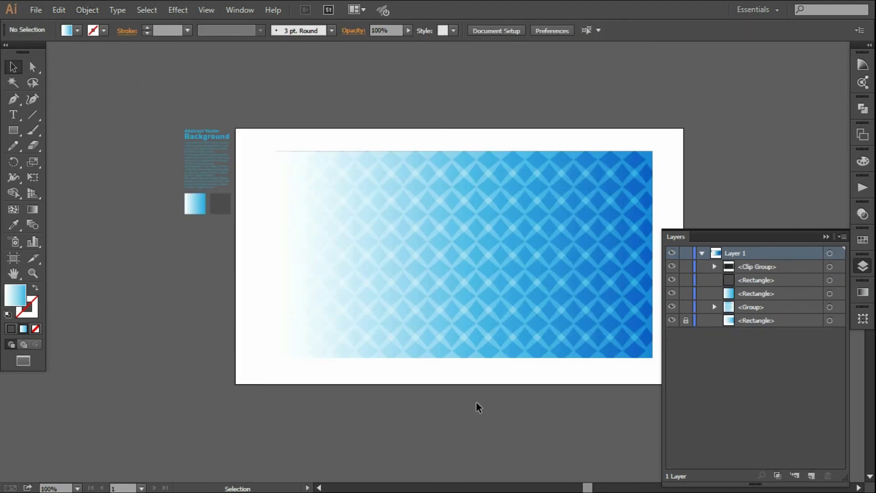
{"action": "key", "text": "ctrl+plus"}
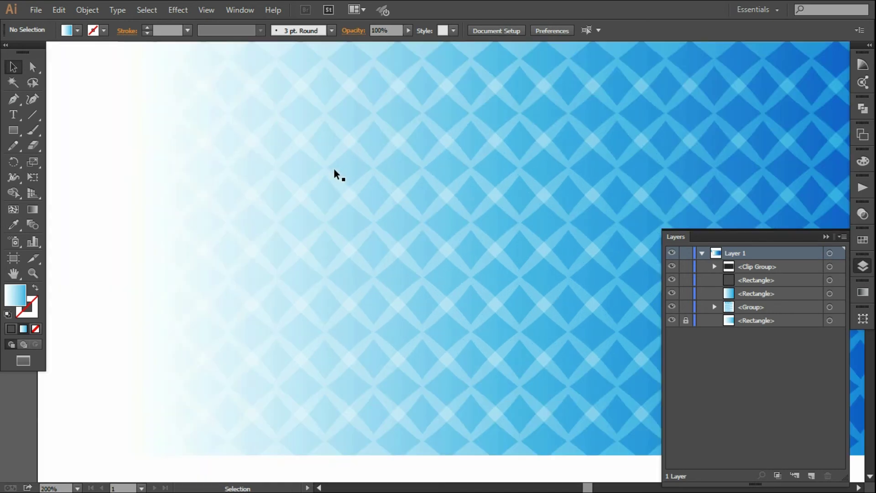
{"action": "left_click_drag", "start_coordinate": [287, 196], "coordinate": [344, 276]}
{"action": "key", "text": "ctrl+plus"}
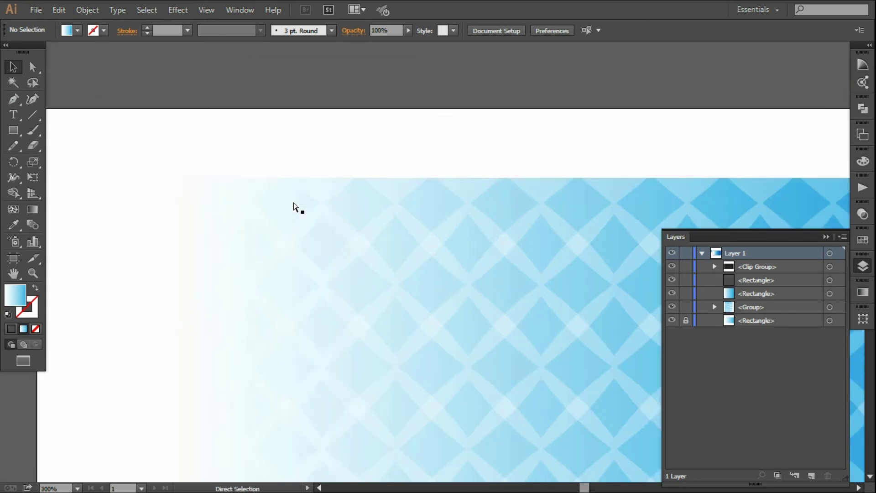
{"action": "key", "text": "ctrl+plus"}
{"action": "key", "text": "ctrl+plus"}
{"action": "key", "text": "ctrl+1"}
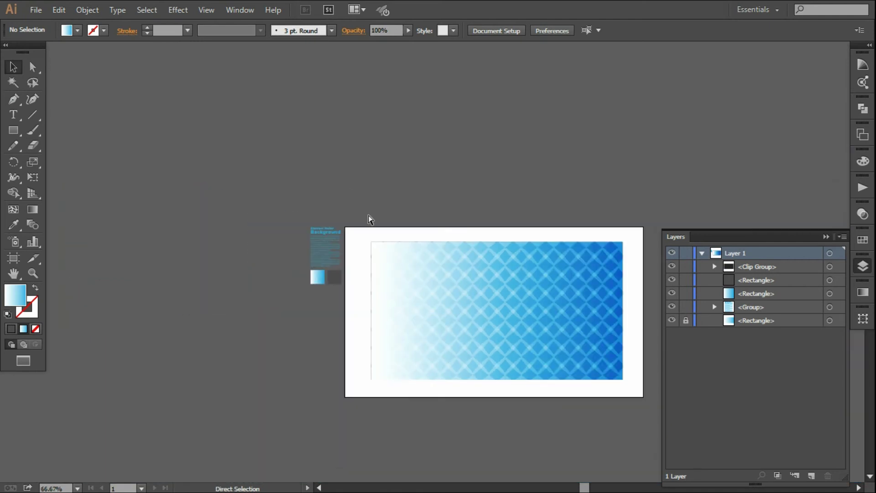
{"action": "left_click_drag", "start_coordinate": [418, 295], "coordinate": [387, 257]}
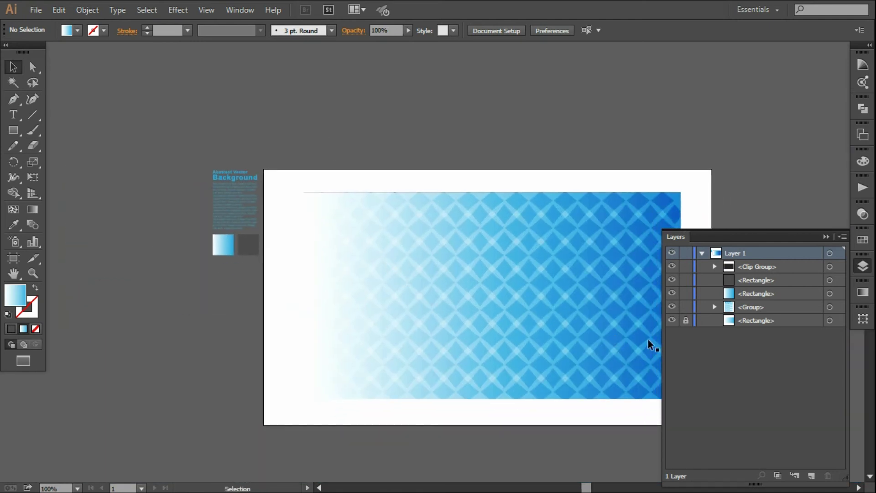
Delete the two spare swatch squares beside the artboard.
{"action": "left_click", "coordinate": [829, 320]}
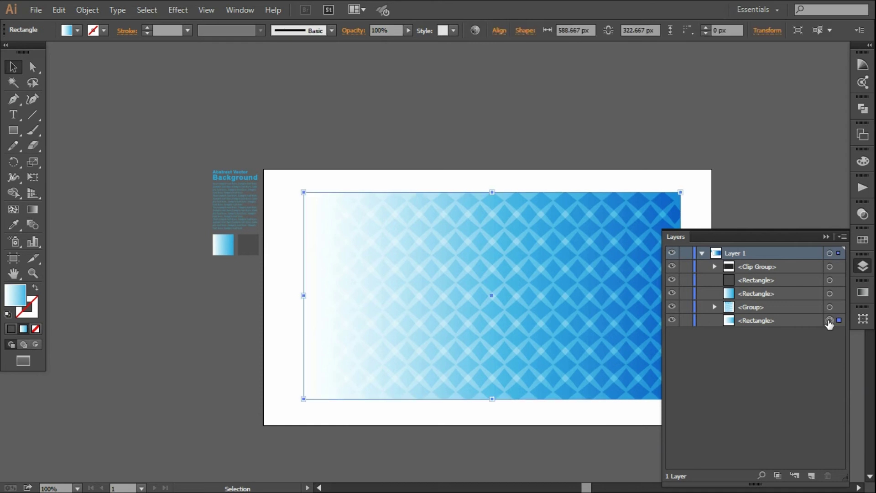
{"action": "left_click", "coordinate": [830, 267]}
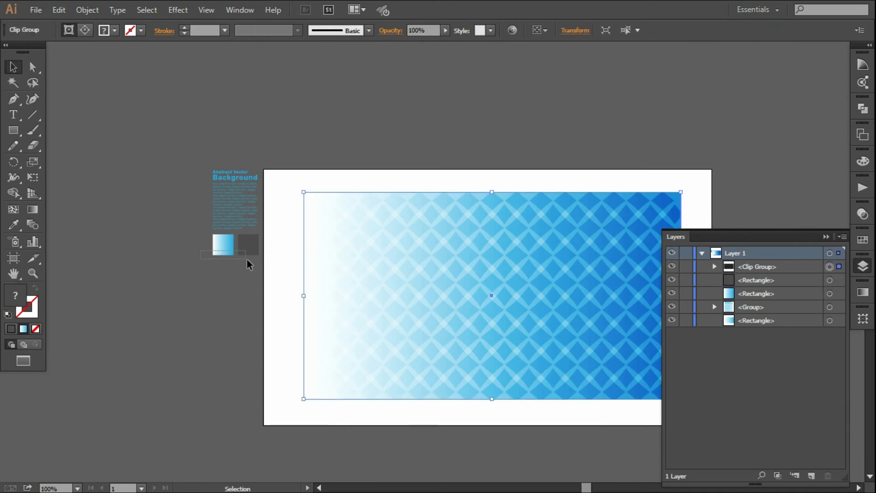
{"action": "left_click_drag", "start_coordinate": [248, 259], "coordinate": [249, 259]}
{"action": "key", "text": "Delete"}
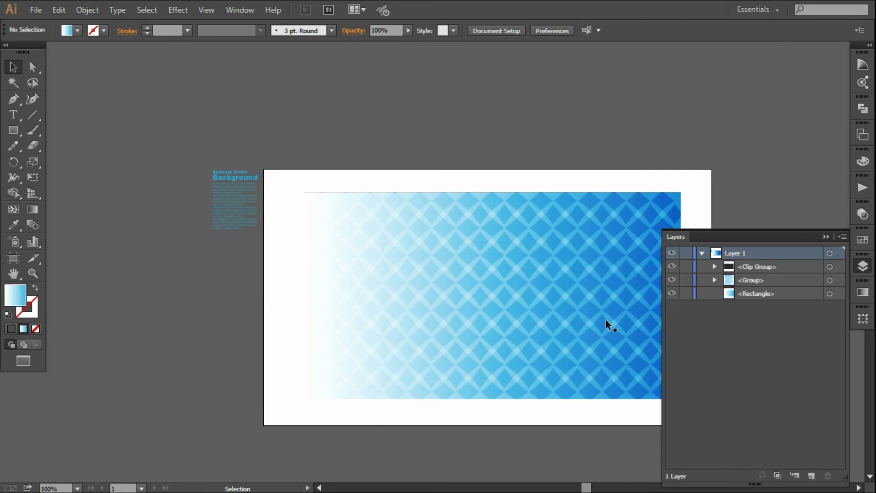
Move the 'Abstract Vector Background' text block to the artboard centre, stacked above the Clip Group.
{"action": "left_click", "coordinate": [232, 212]}
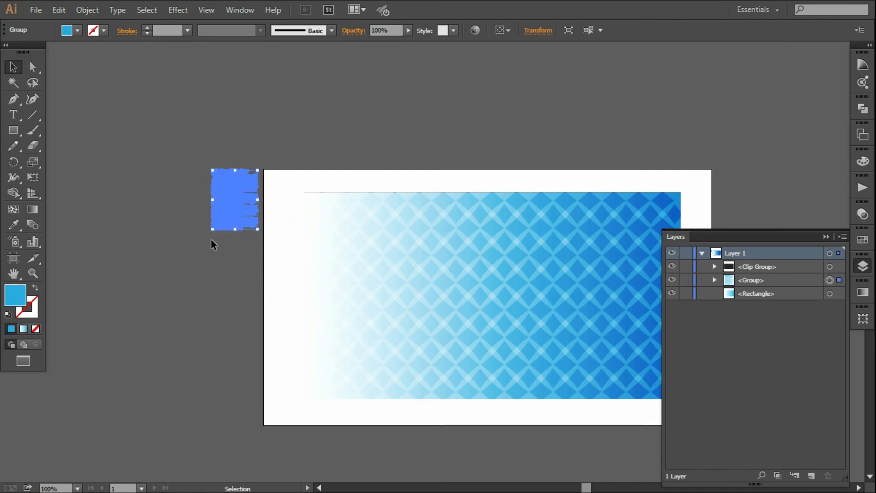
{"action": "left_click_drag", "start_coordinate": [233, 212], "coordinate": [420, 297]}
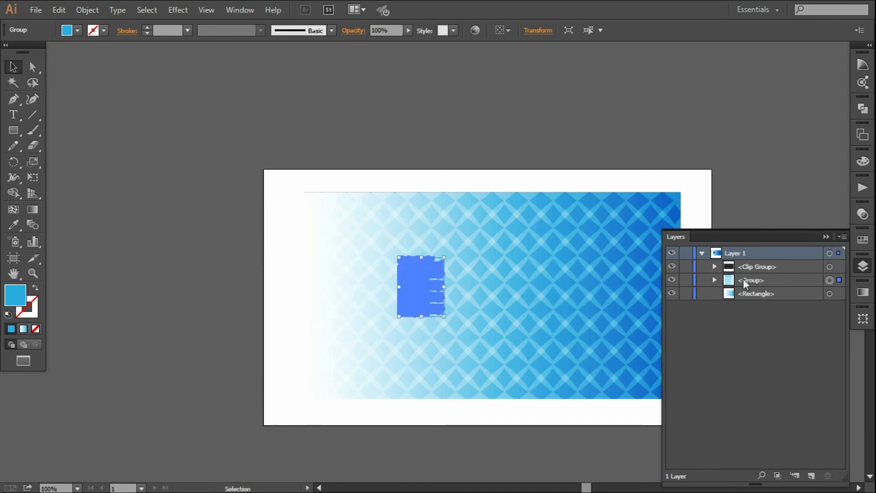
{"action": "left_click_drag", "start_coordinate": [743, 279], "coordinate": [752, 272]}
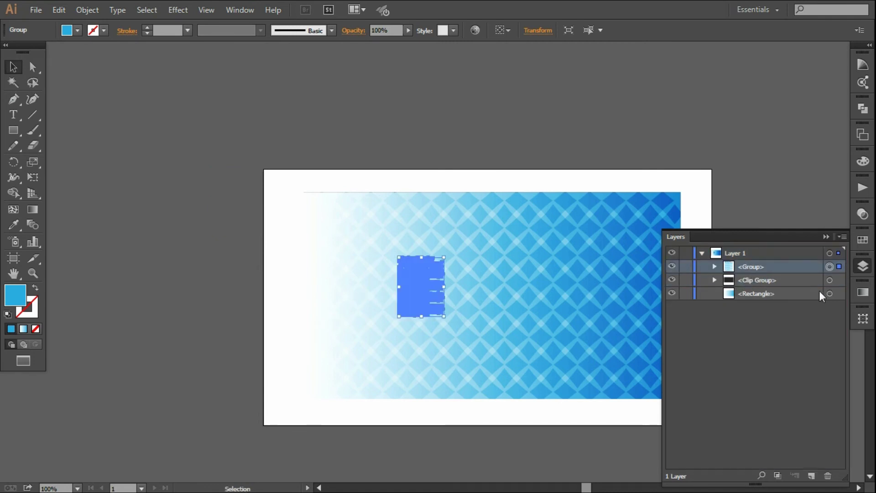
Rename the background rectangle layer 'bg'.
{"action": "left_click", "coordinate": [830, 281]}
{"action": "double_click", "coordinate": [740, 295]}
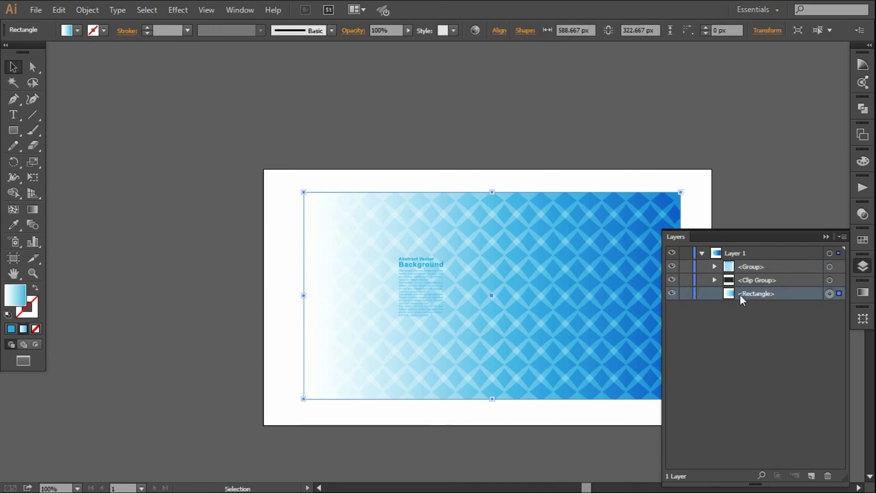
{"action": "type", "text": "bg"}
{"action": "key", "text": "Return"}
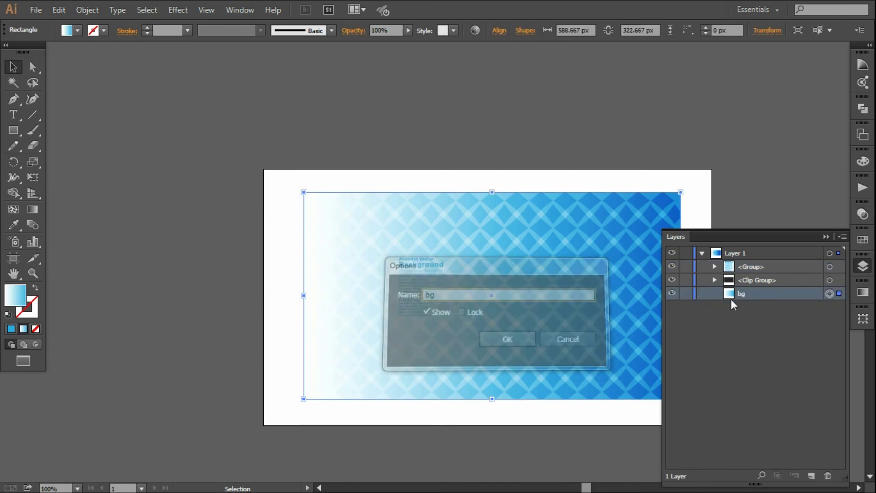
Rename the title group layer 'text', then collapse Layer 1 and close the Layers panel.
{"action": "left_click", "coordinate": [829, 266]}
{"action": "double_click", "coordinate": [751, 267]}
{"action": "type", "text": "te"}
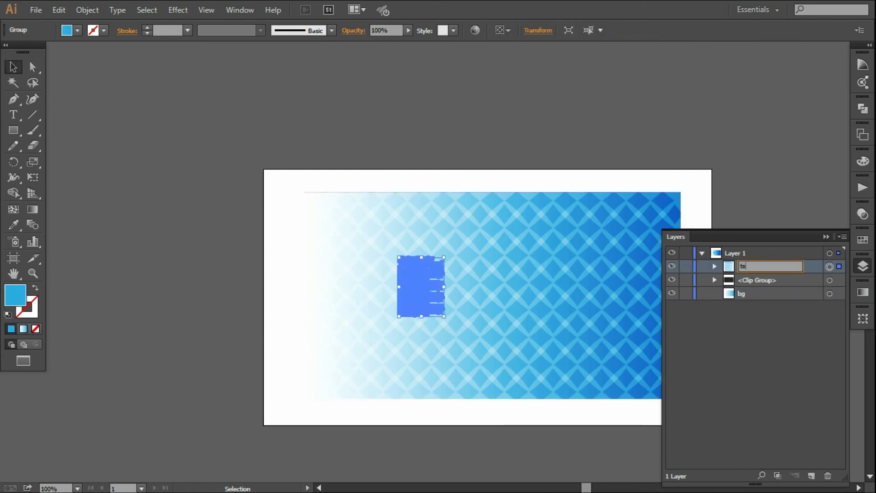
{"action": "key", "text": "Return"}
{"action": "left_click", "coordinate": [703, 253]}
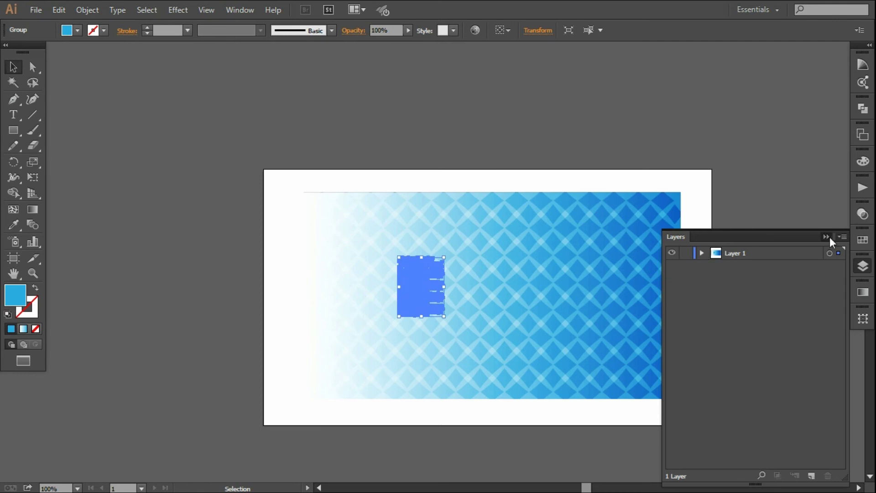
{"action": "left_click", "coordinate": [827, 237]}
{"action": "left_click", "coordinate": [727, 278]}
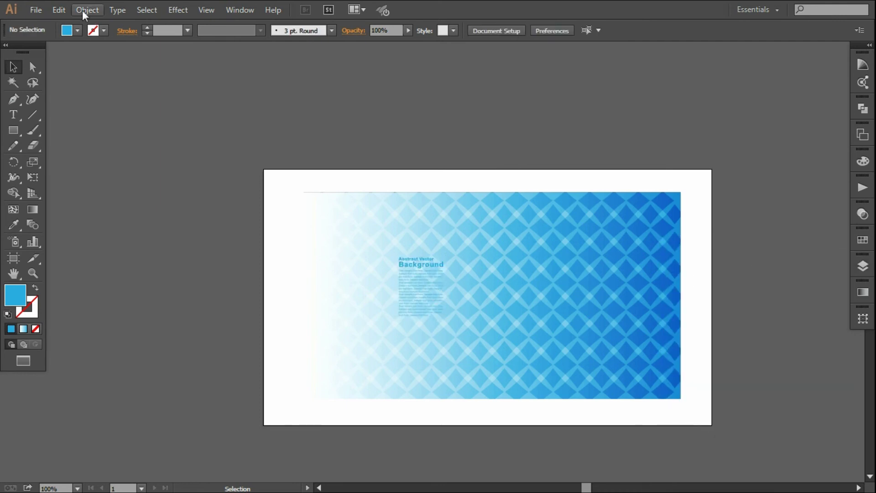
Select all the lattice artwork and use Object > Artboards > Fit to Artwork Bounds to trim the white border.
{"action": "left_click", "coordinate": [82, 11]}
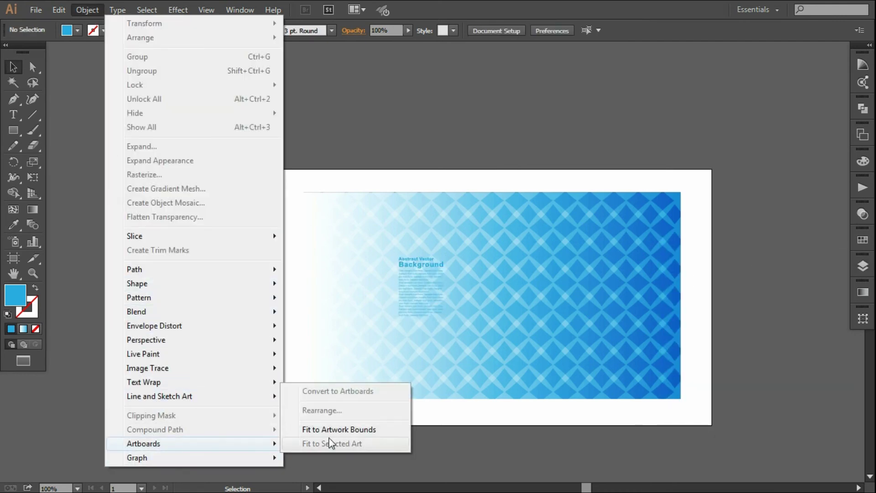
{"action": "left_click", "coordinate": [327, 429]}
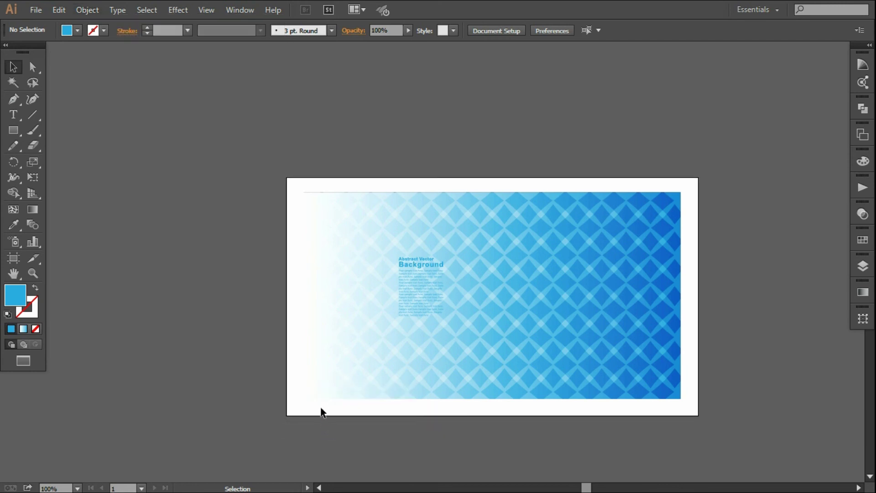
{"action": "left_click_drag", "start_coordinate": [294, 191], "coordinate": [706, 417]}
{"action": "left_click", "coordinate": [87, 10]}
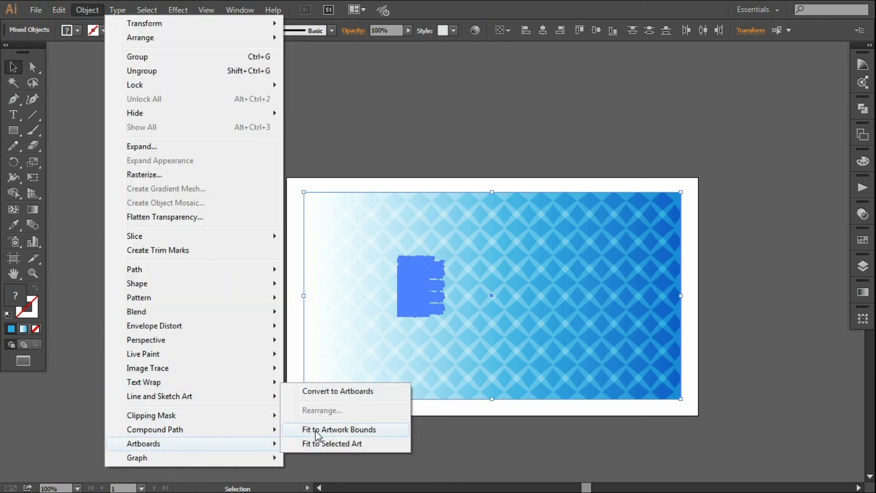
{"action": "left_click", "coordinate": [361, 429]}
{"action": "left_click", "coordinate": [230, 353]}
Zoom to 150% and scale up the 'Abstract Vector Background' text block.
{"action": "key", "text": "ctrl+plus"}
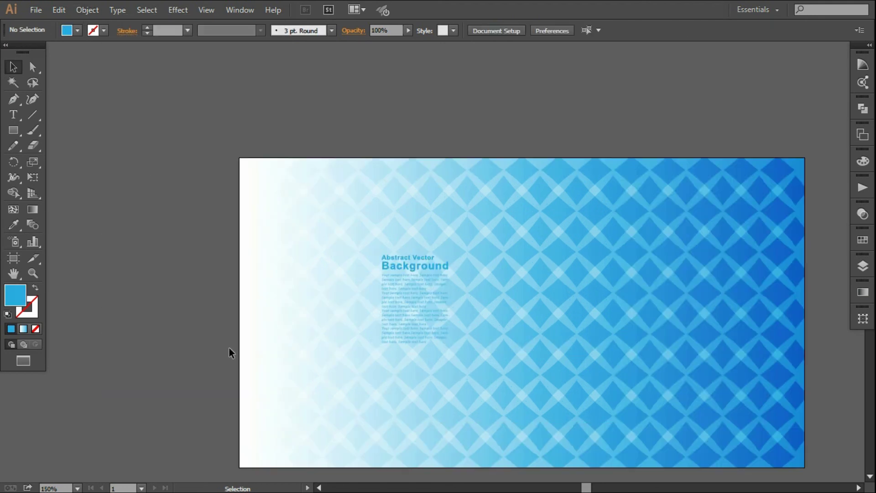
{"action": "left_click_drag", "start_coordinate": [420, 358], "coordinate": [402, 324]}
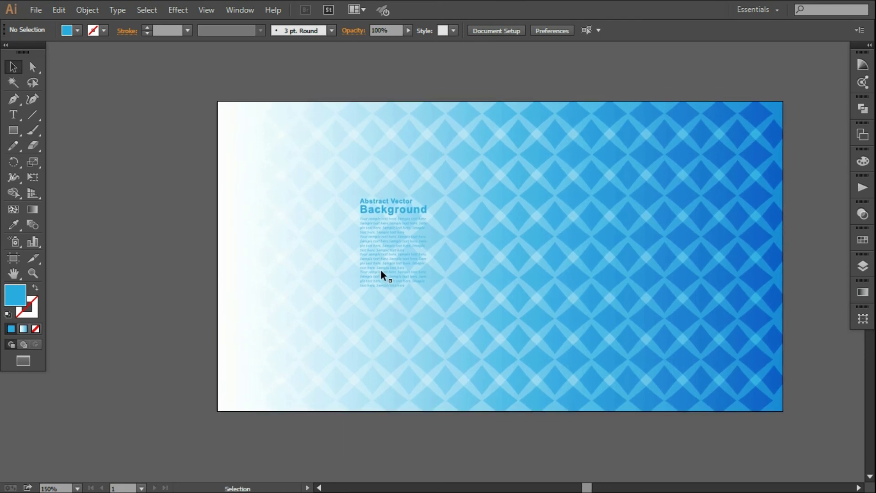
{"action": "left_click", "coordinate": [382, 275]}
{"action": "left_click_drag", "start_coordinate": [427, 289], "coordinate": [442, 319]}
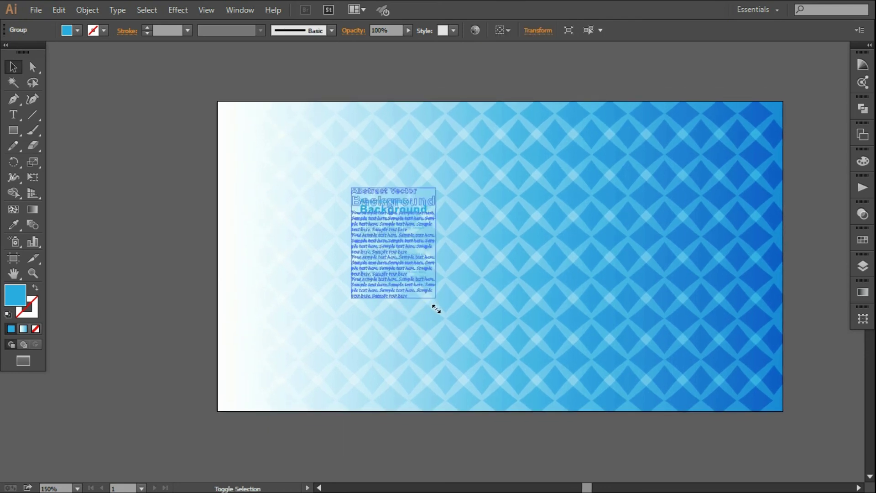
Move the text block onto the pale left side of the artboard.
{"action": "left_click_drag", "start_coordinate": [382, 258], "coordinate": [299, 276]}
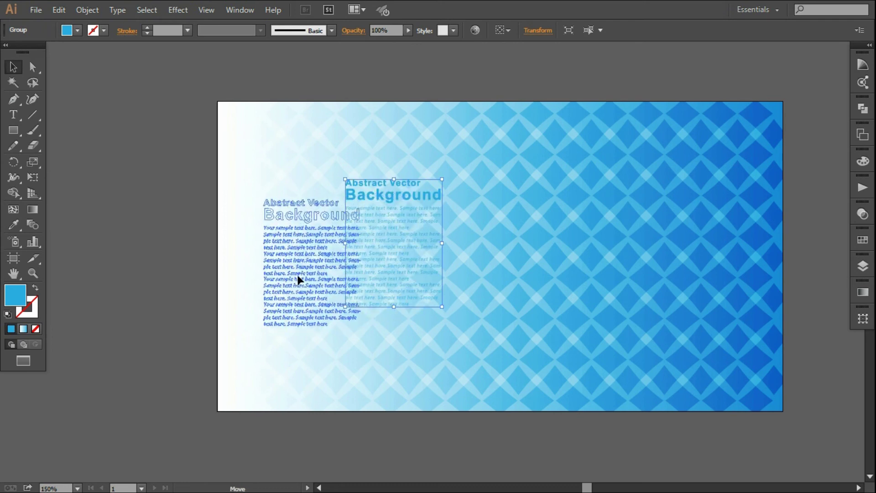
{"action": "mouse_move", "coordinate": [333, 327]}
{"action": "left_mouse_down"}
{"action": "mouse_move", "coordinate": [363, 328]}
{"action": "mouse_move", "coordinate": [359, 333]}
{"action": "left_mouse_up"}
{"action": "left_click_drag", "start_coordinate": [189, 336], "coordinate": [182, 335]}
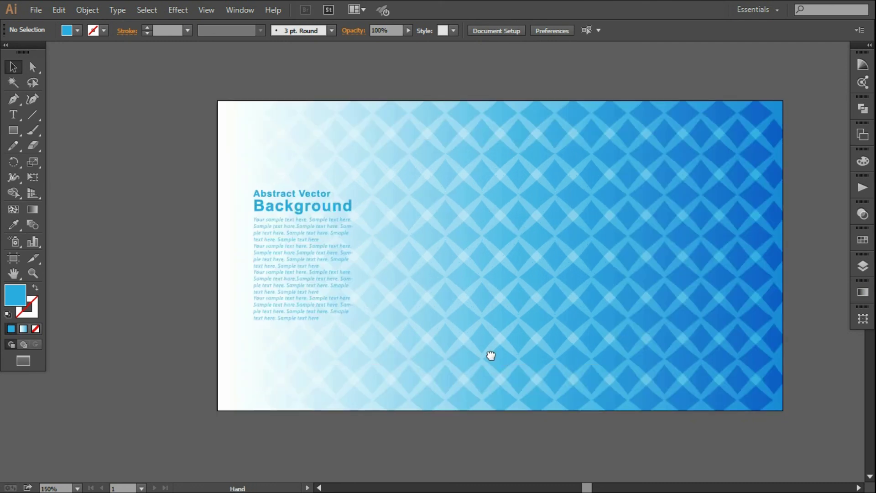
{"action": "left_click_drag", "start_coordinate": [492, 355], "coordinate": [461, 353]}
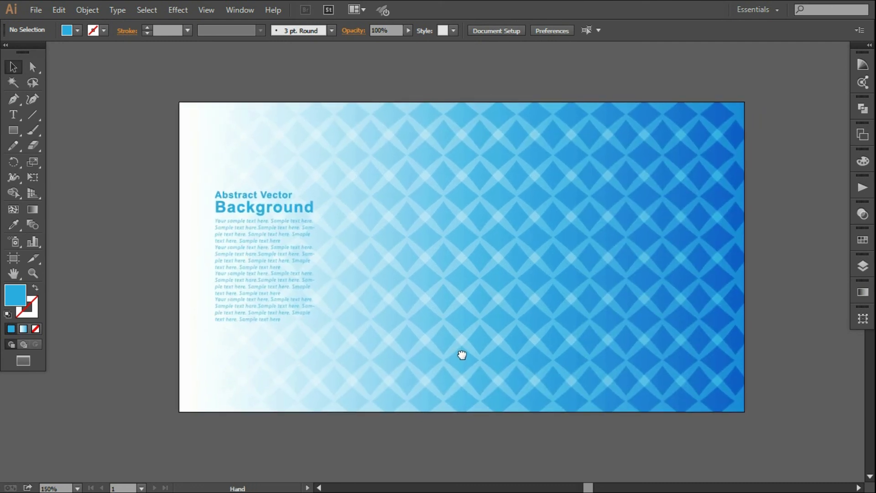